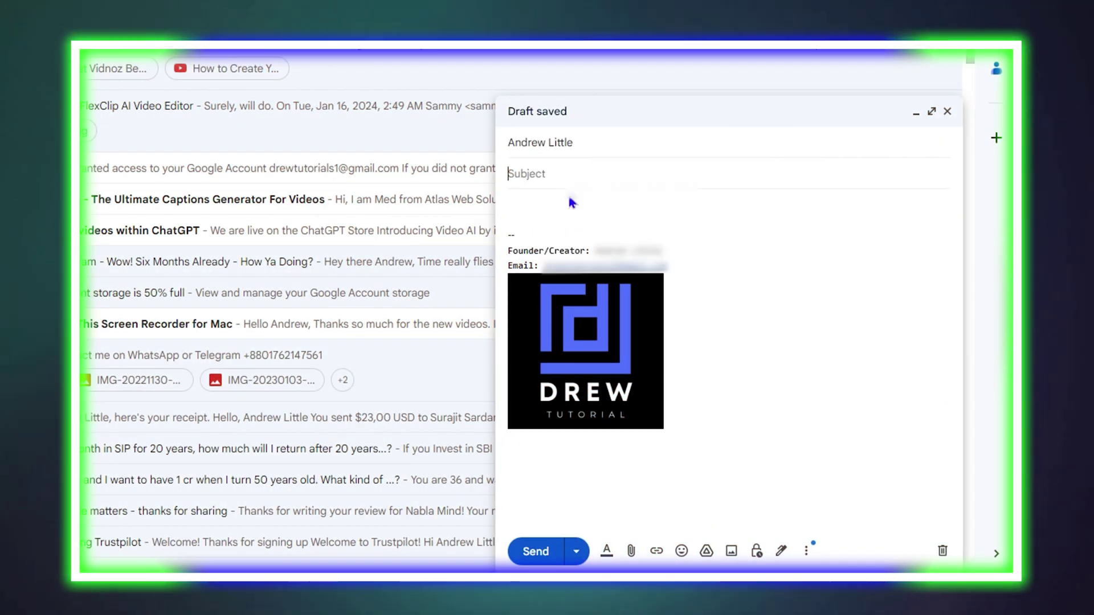
# Step: Finish the draft with subject 'test' and send it
pyautogui.write('test')
pyautogui.click(536, 551)
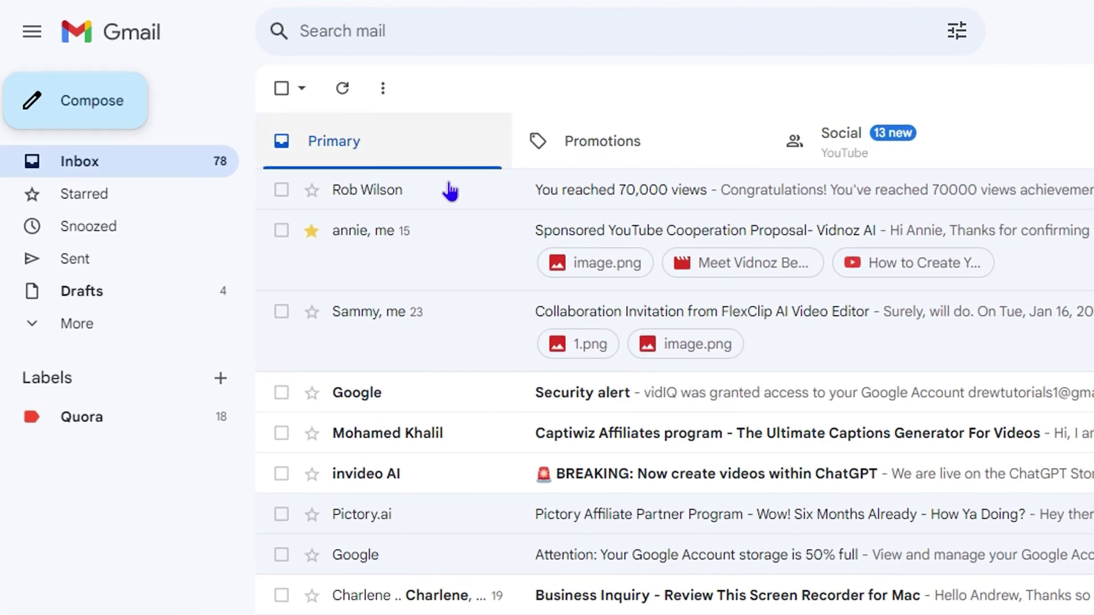
# Step: Start a new message with the signature and put the cursor in the To field
pyautogui.press('c')
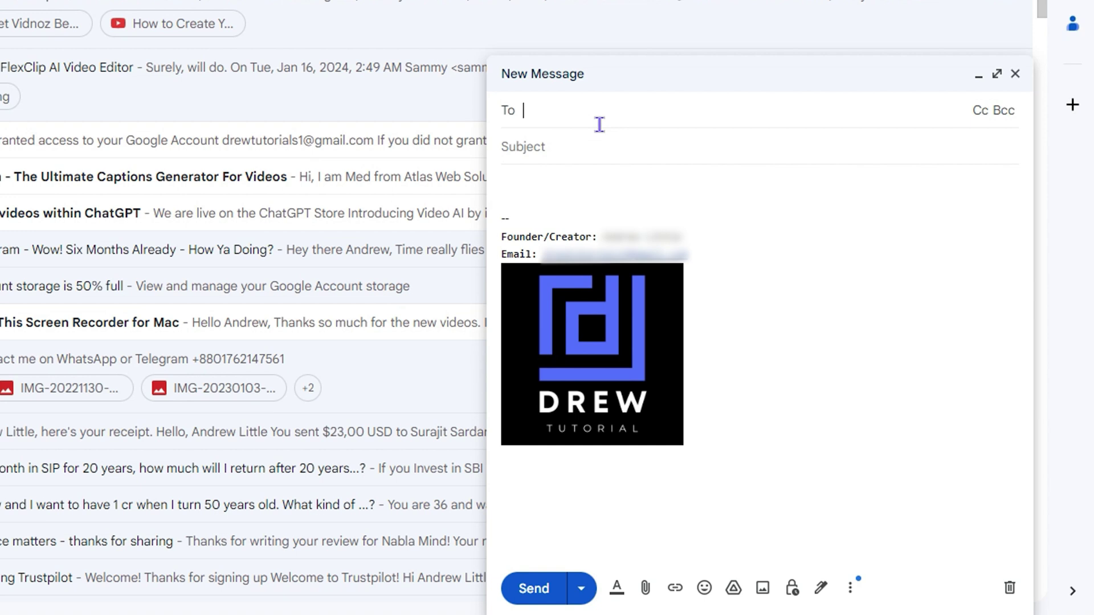
pyautogui.click(601, 125)
# Step: Address the message to the suggested contact and give it the subject 'test'
pyautogui.write('dre')
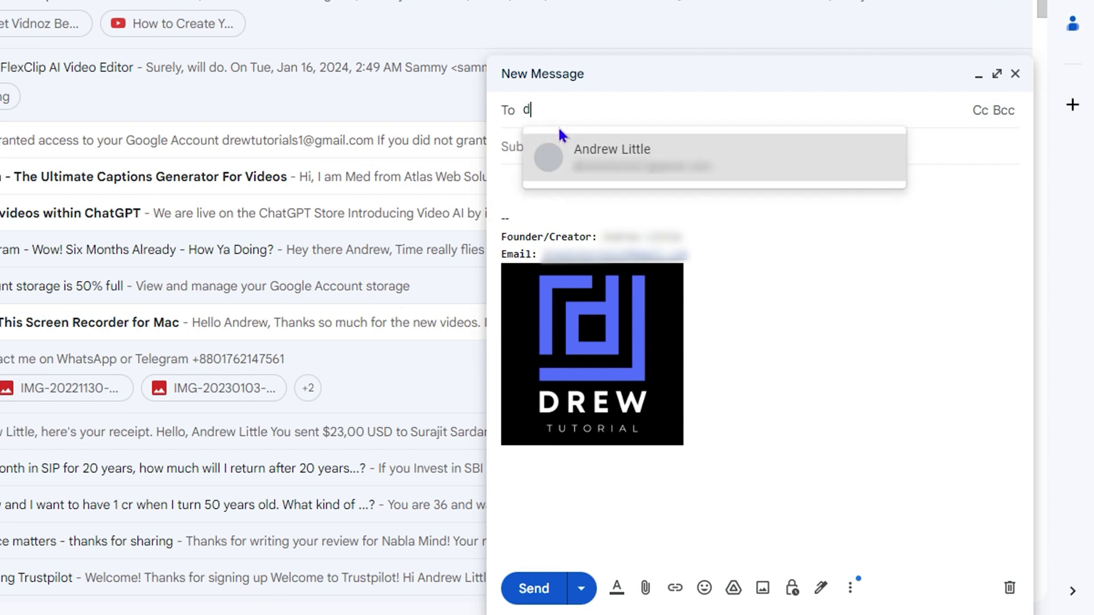
pyautogui.click(629, 168)
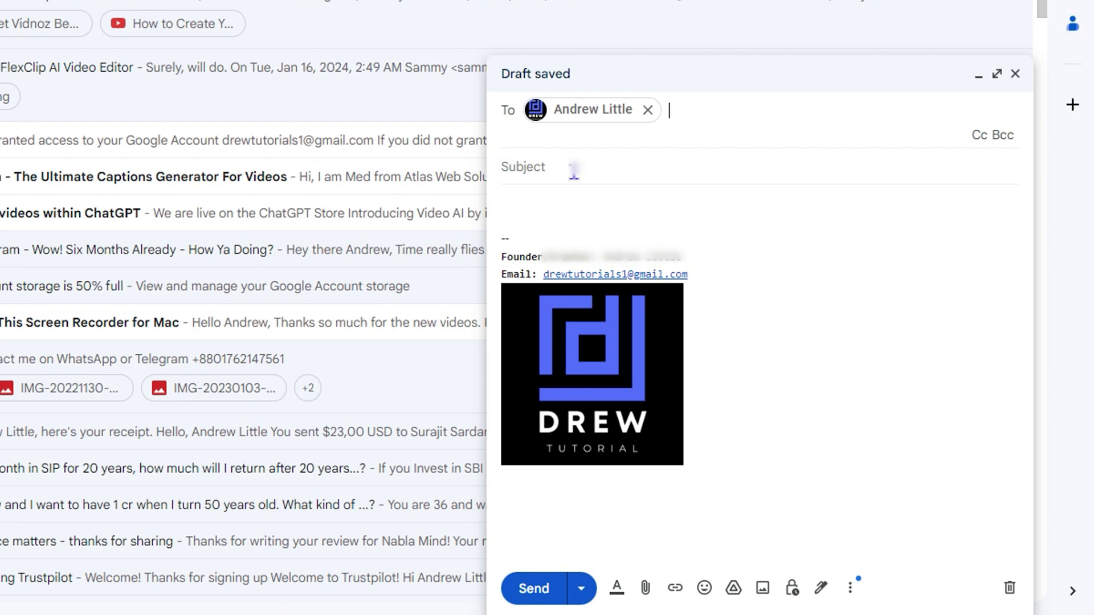
pyautogui.click(568, 167)
pyautogui.write('test')
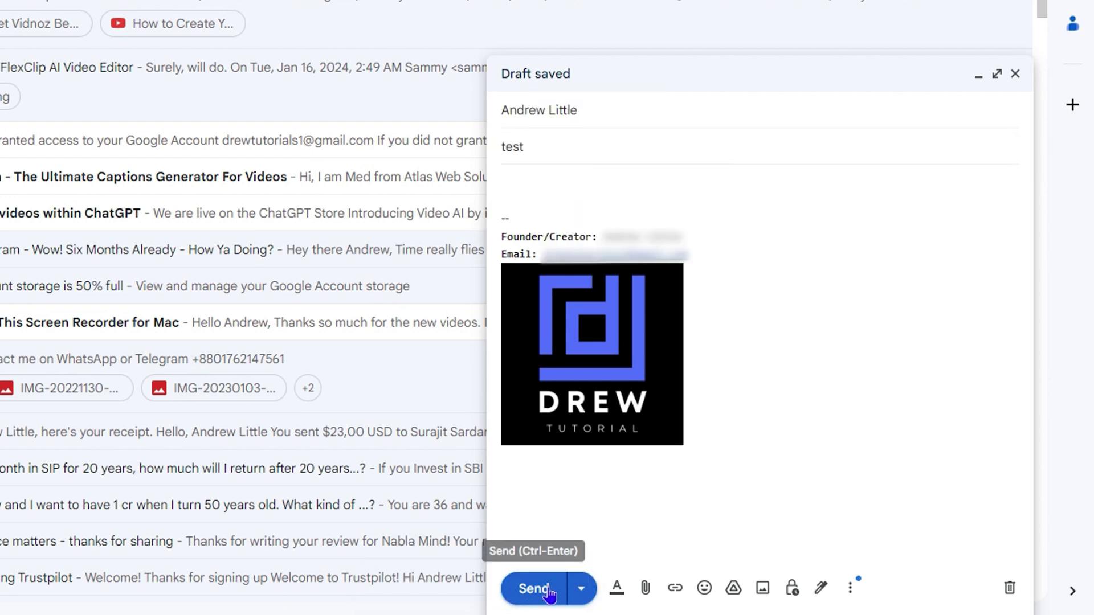
# Step: Send the 'test' message, undo the send, then send it again
pyautogui.click(552, 589)
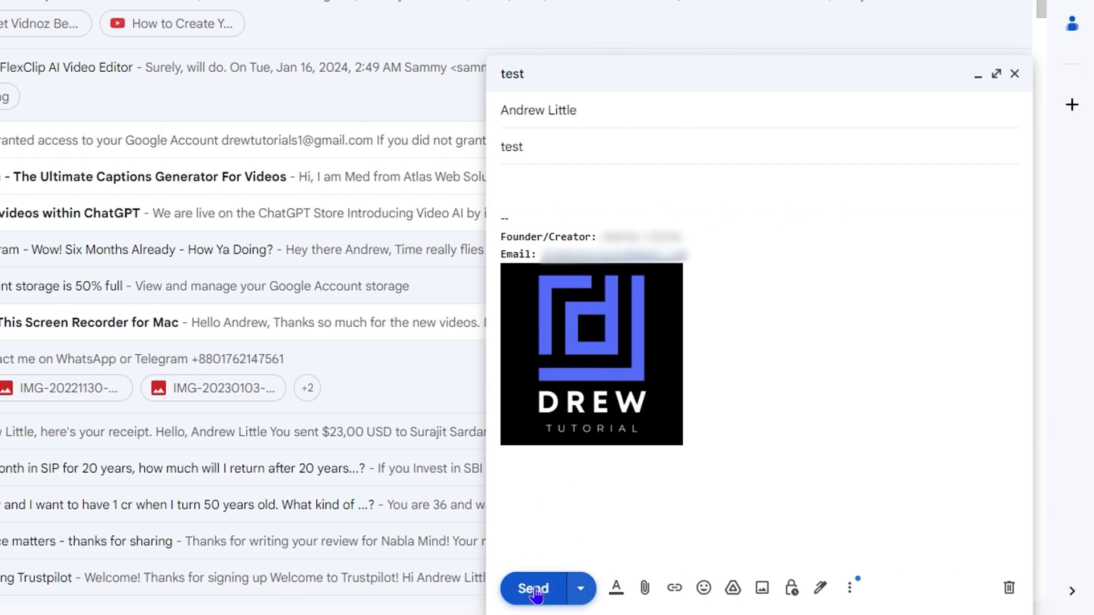
pyautogui.click(534, 589)
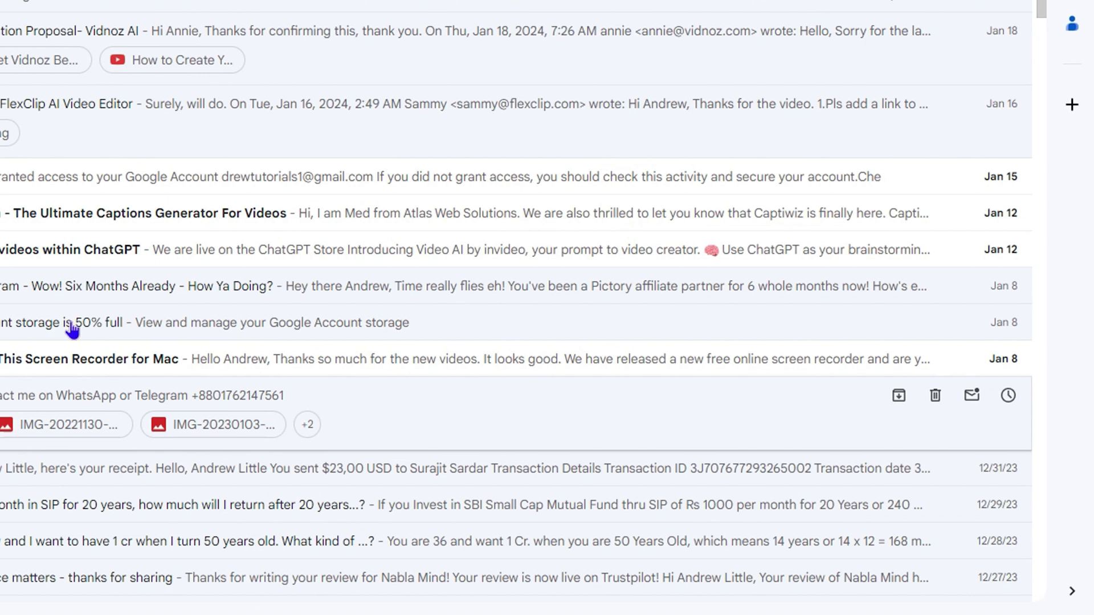
pyautogui.click(161, 578)
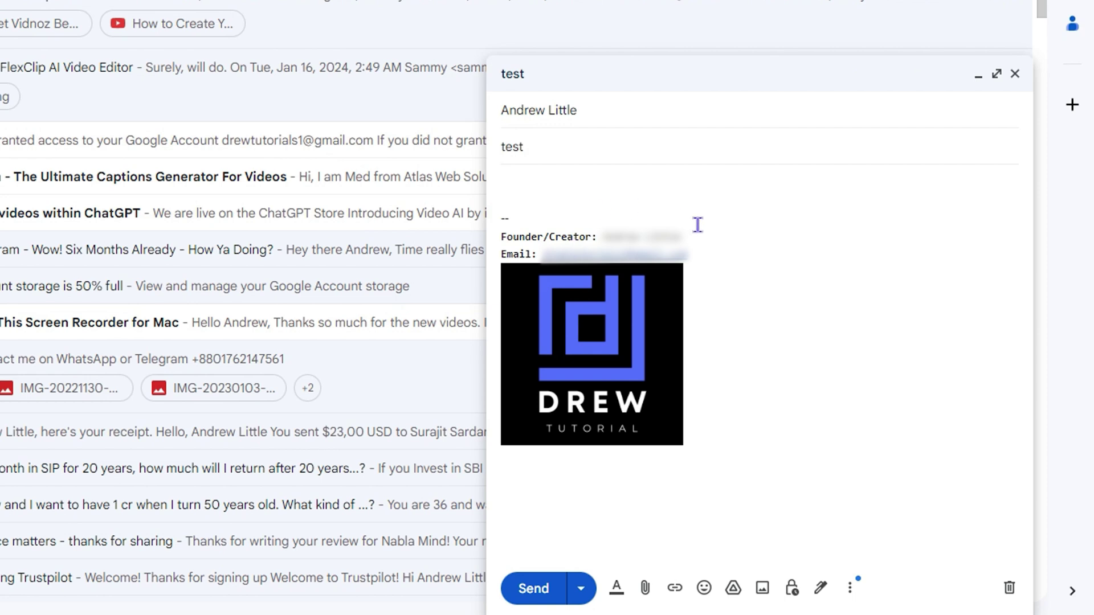
pyautogui.click(548, 590)
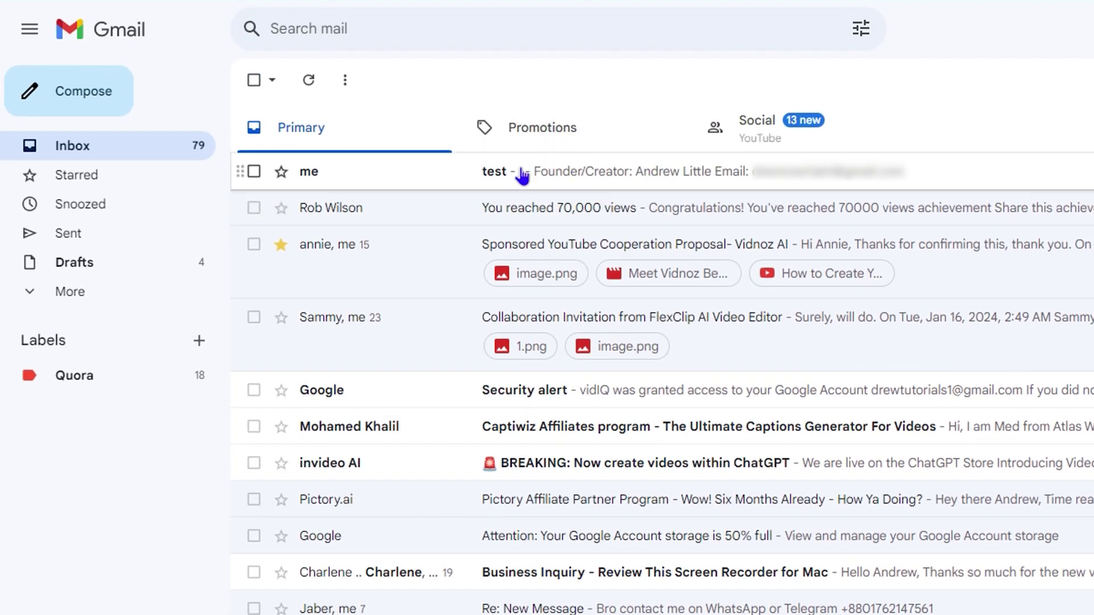
# Step: Delete the 'test' email from its message view through the More menu
pyautogui.click(562, 181)
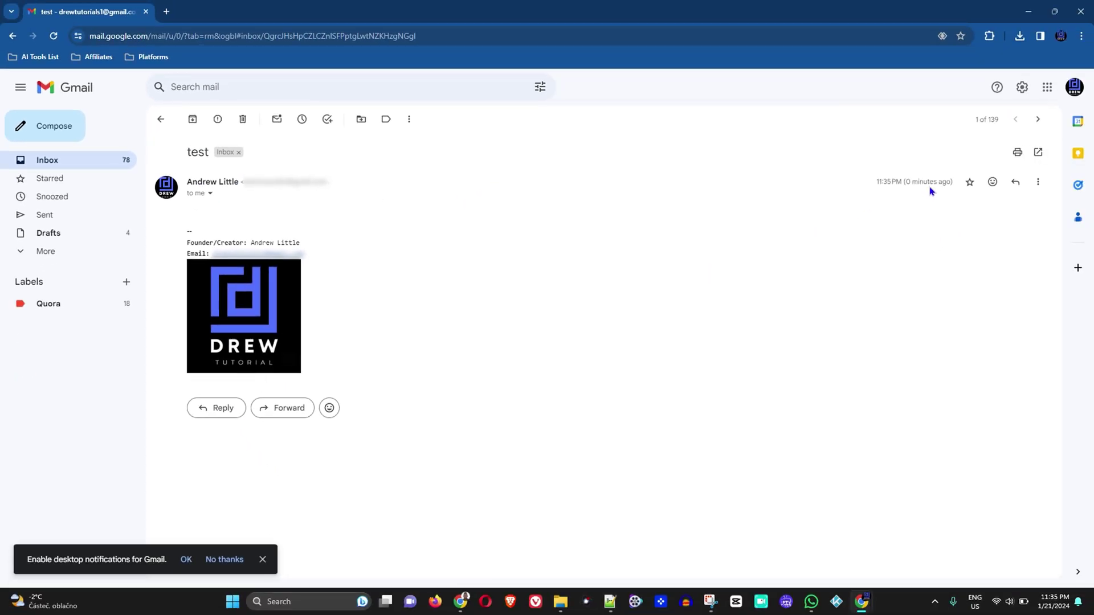
pyautogui.click(1001, 112)
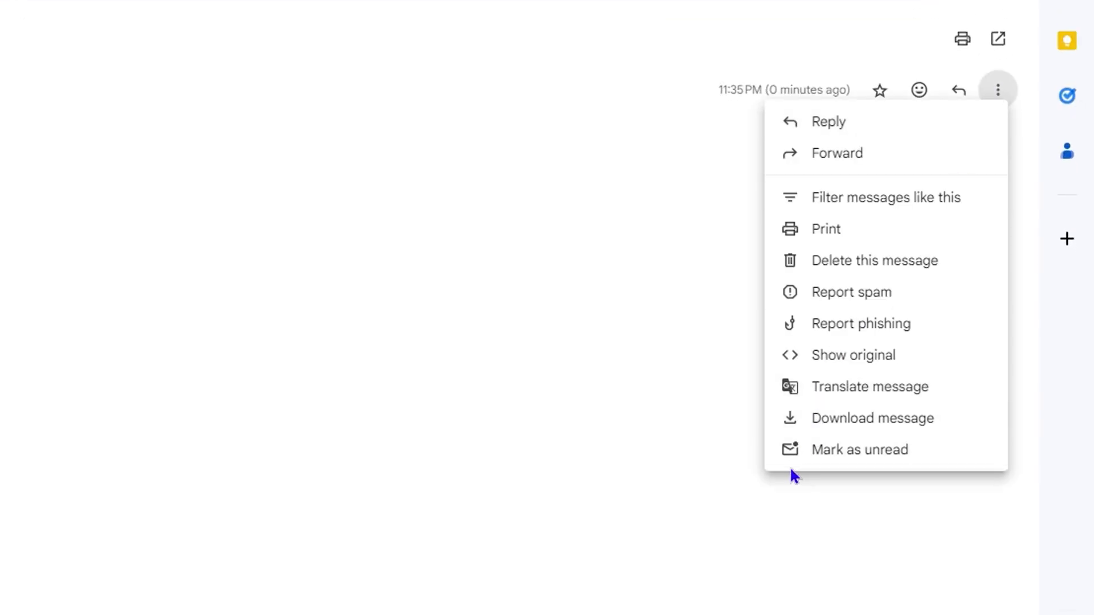
pyautogui.click(847, 263)
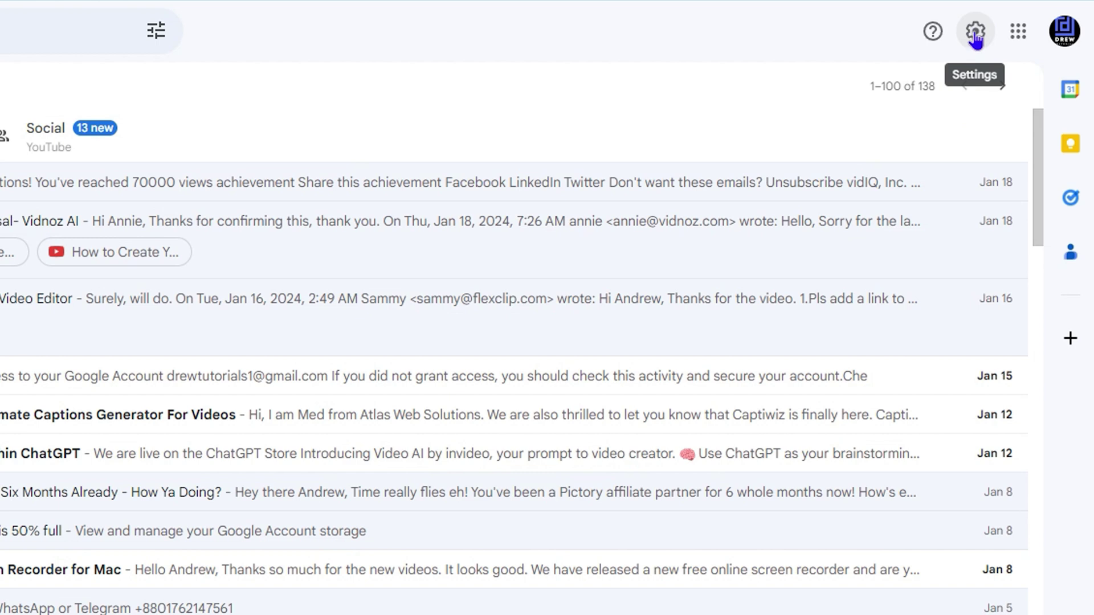
# Step: Change the Undo Send cancellation period from 5 to 30 seconds in General settings
pyautogui.click(976, 34)
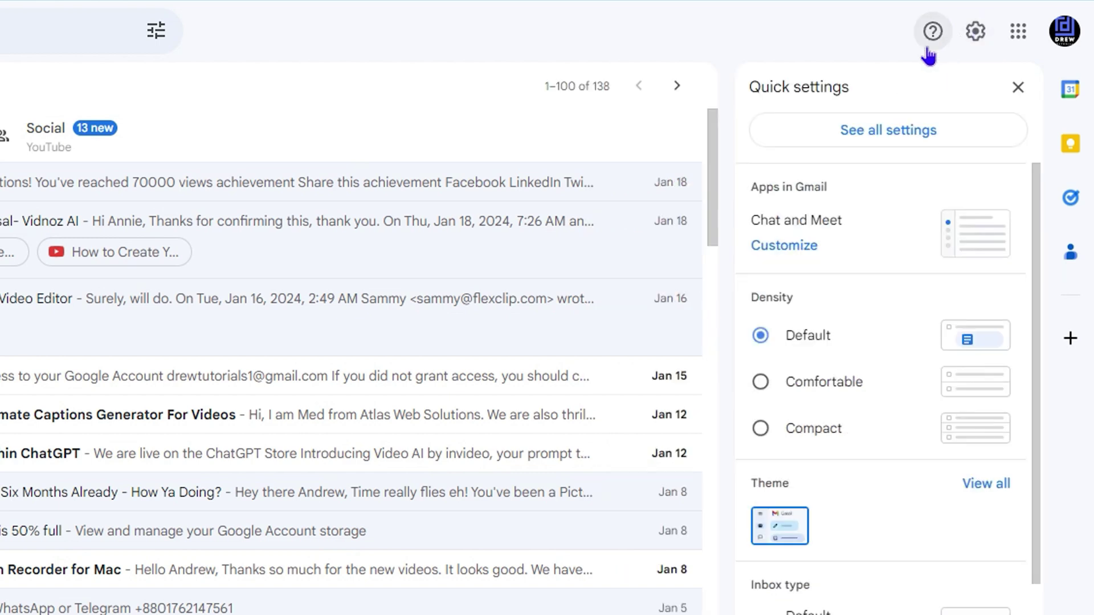
pyautogui.click(890, 131)
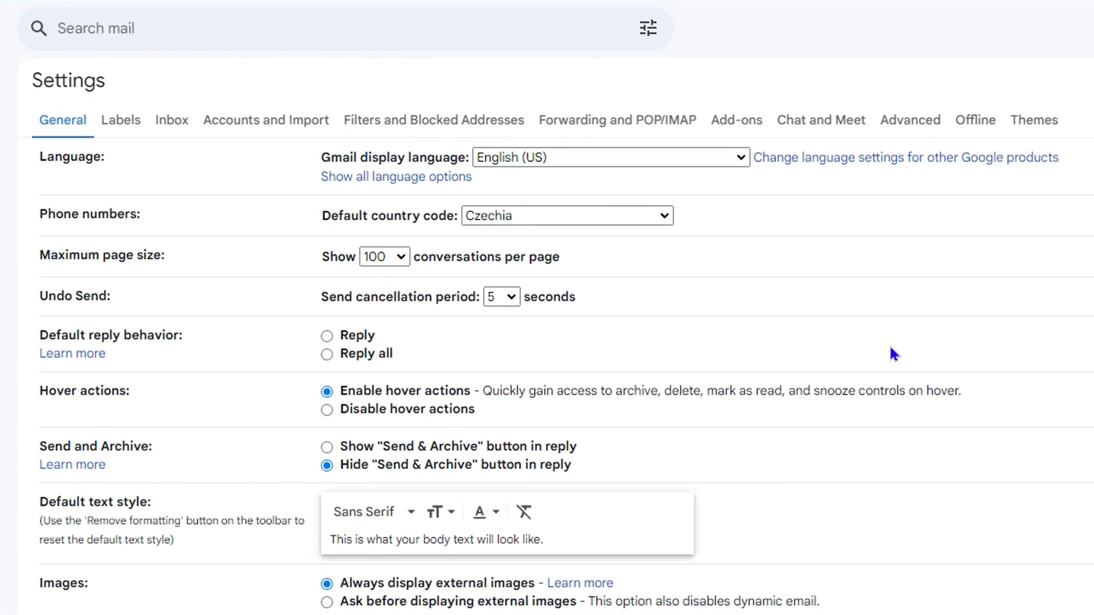
pyautogui.moveTo(40, 295); pyautogui.dragTo(112, 300)
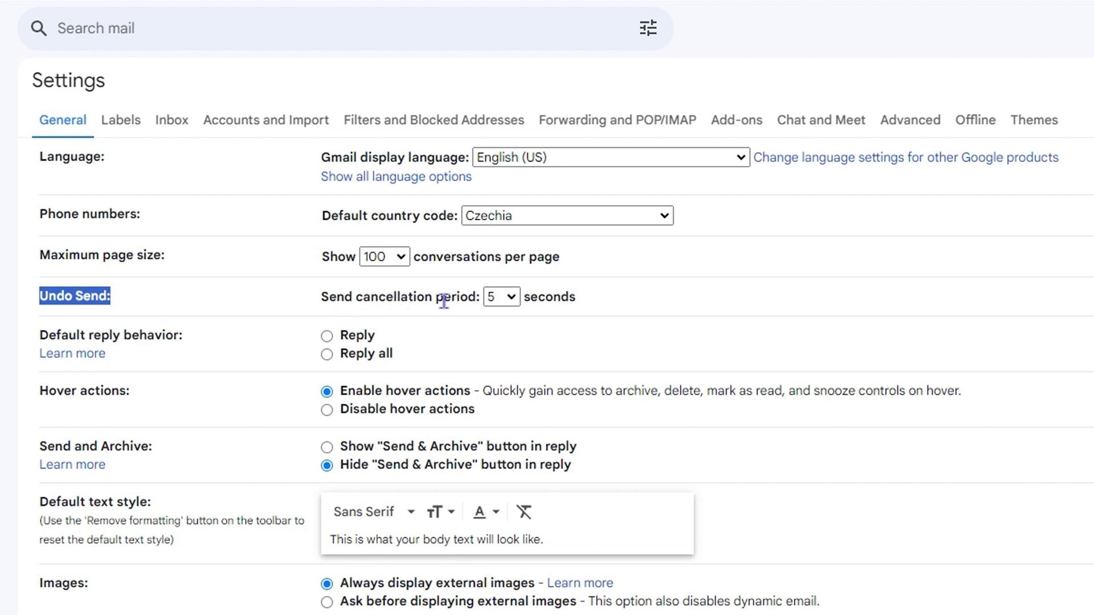
pyautogui.click(511, 298)
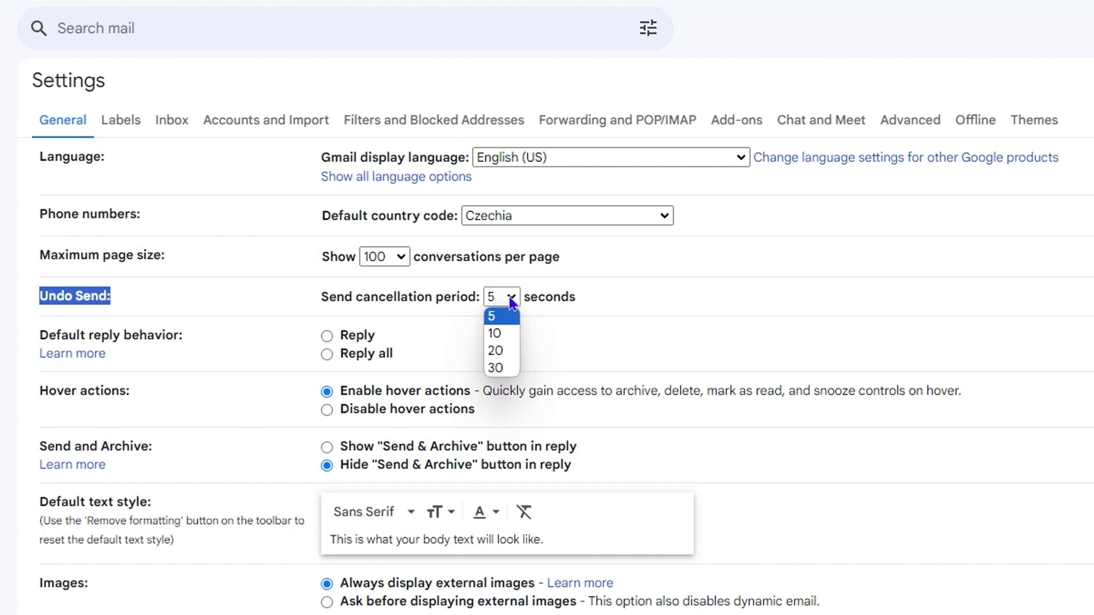
pyautogui.click(494, 368)
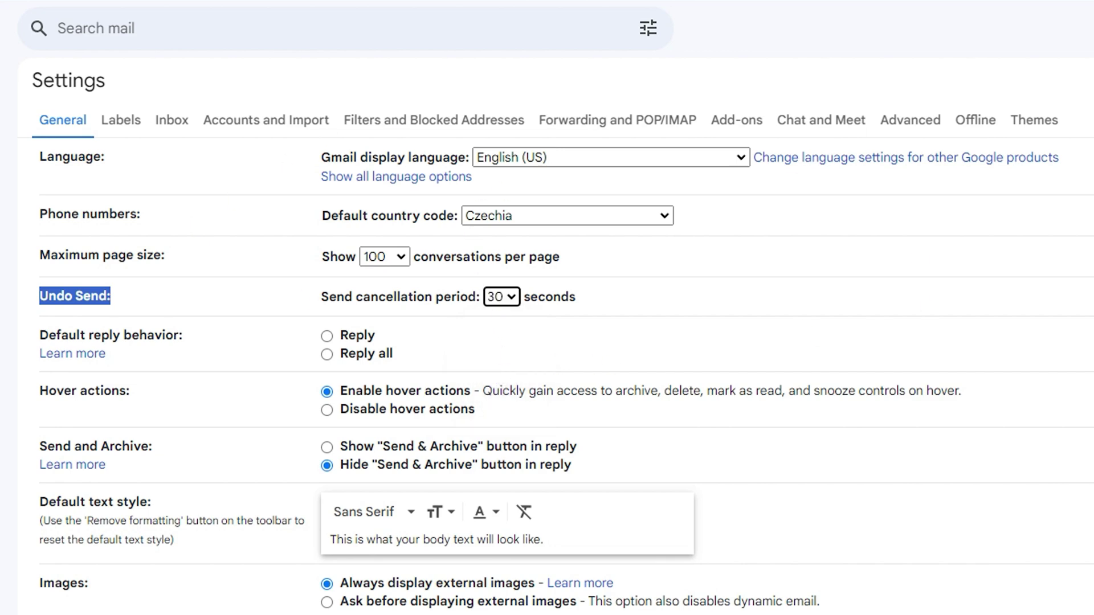
pyautogui.scroll(-20, 547, 371)
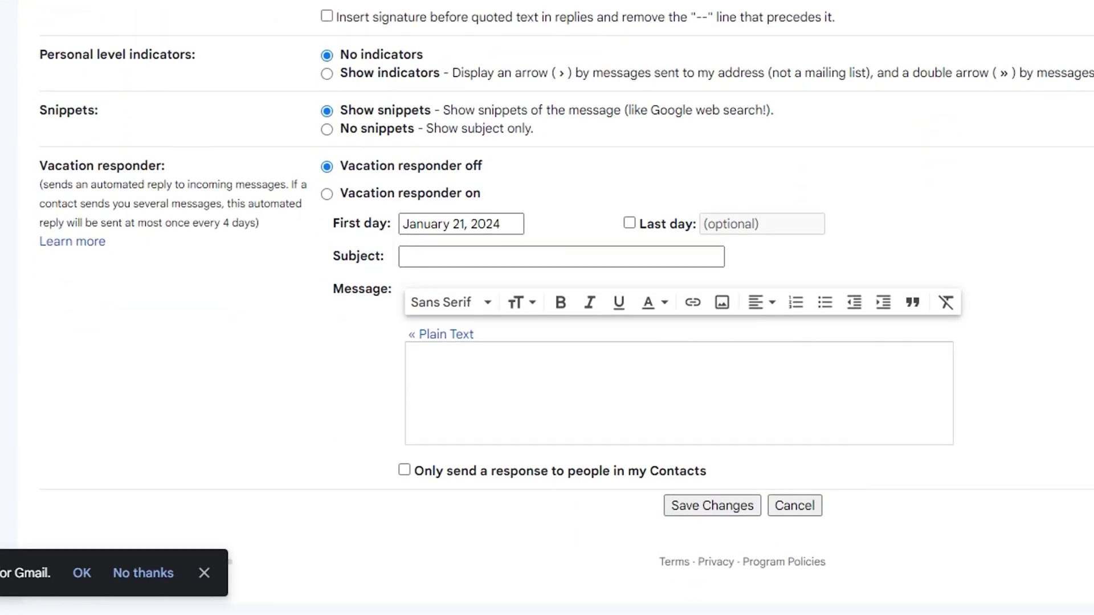
# Step: Save the 30-second setting and start a new message to the suggested contact
pyautogui.click(700, 506)
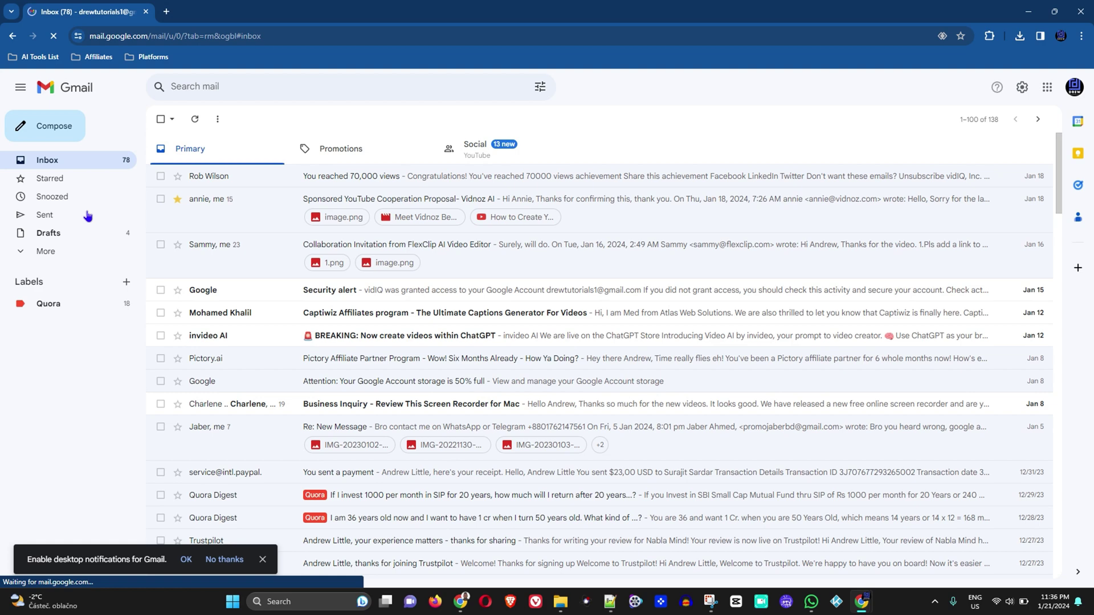
pyautogui.click(54, 126)
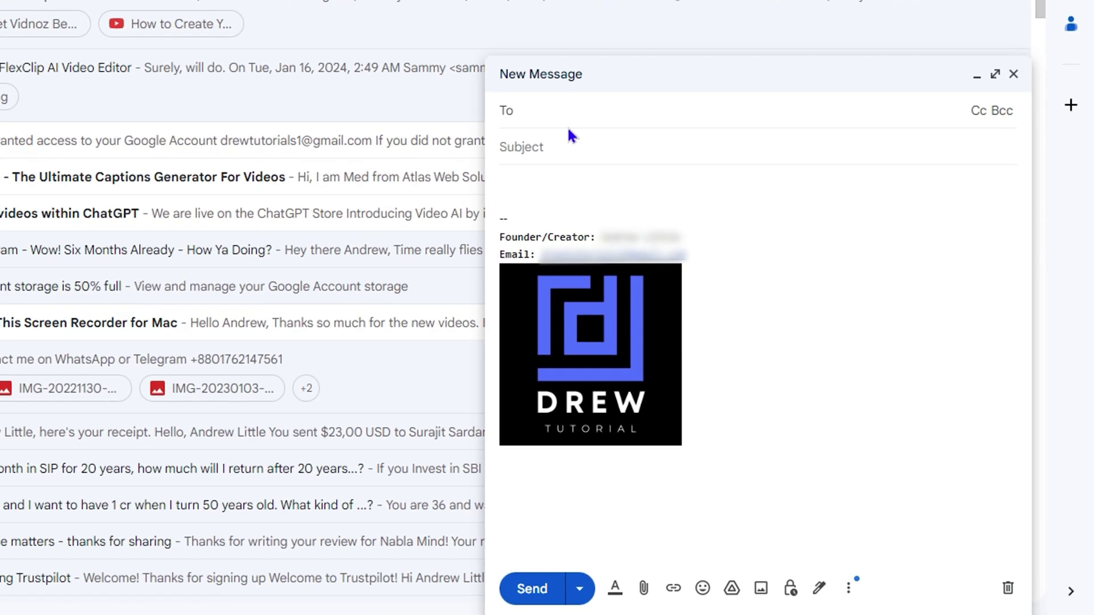
pyautogui.click(570, 108)
pyautogui.write('dre')
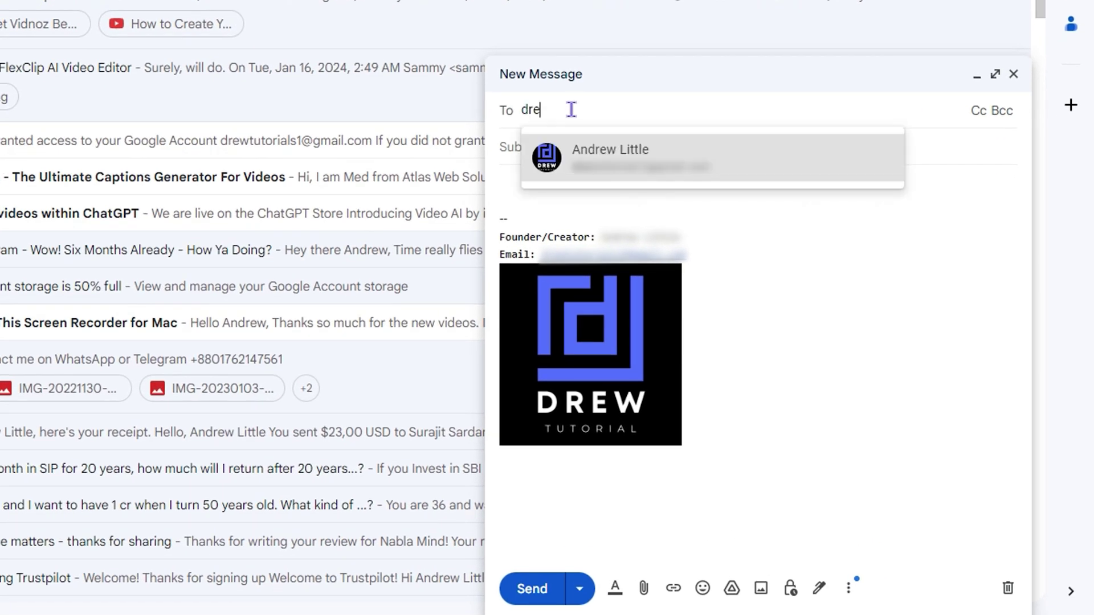
pyautogui.click(610, 158)
pyautogui.click(563, 174)
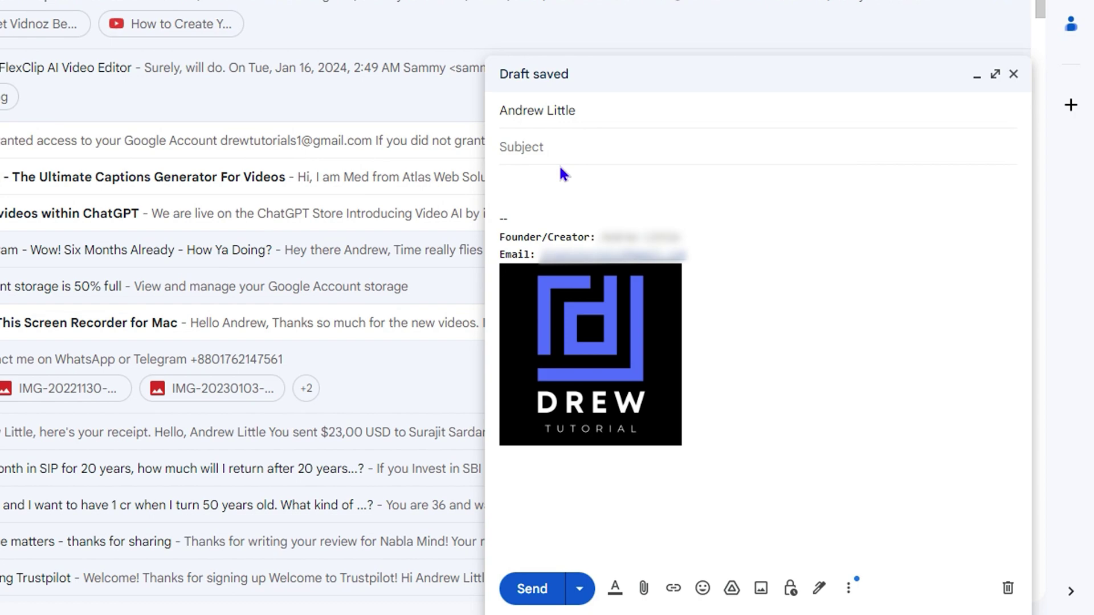
# Step: Give it the subject 'test', send it, and undo the send
pyautogui.click(562, 170)
pyautogui.write('test')
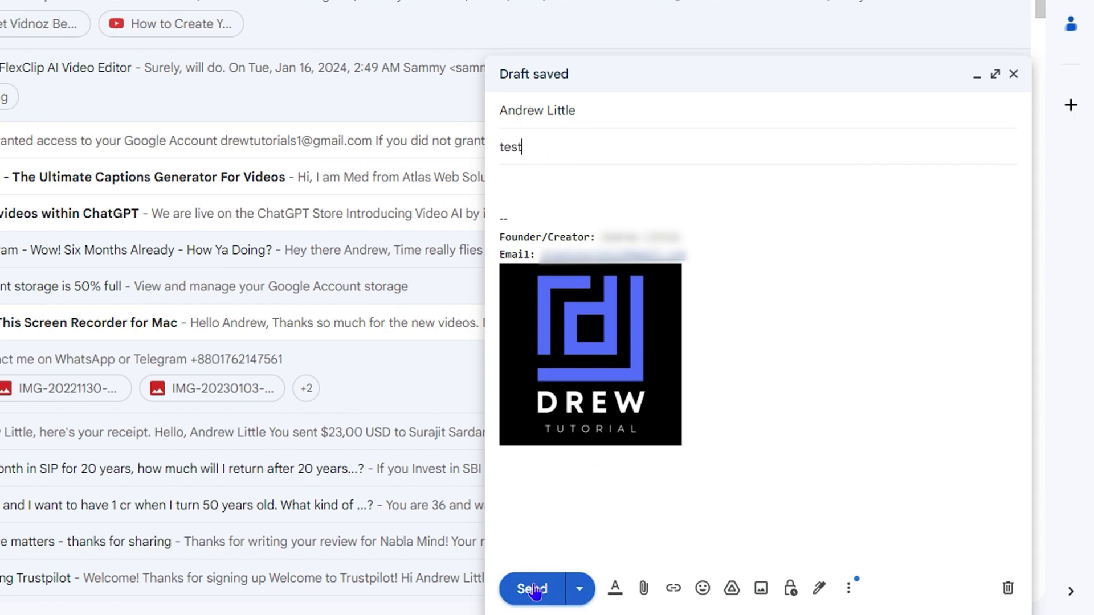
pyautogui.click(533, 589)
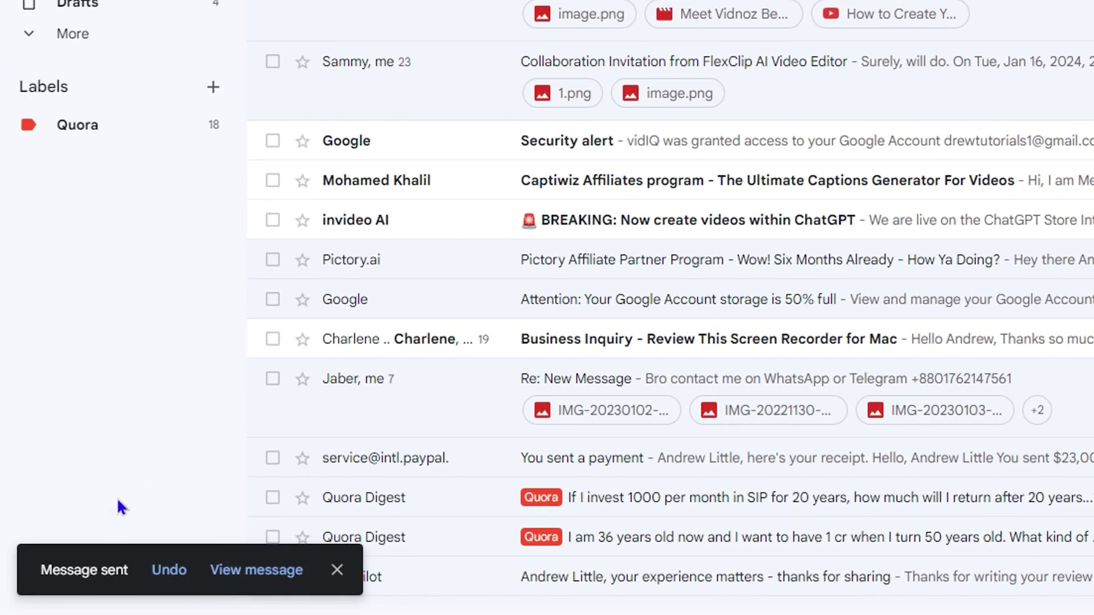
pyautogui.click(169, 590)
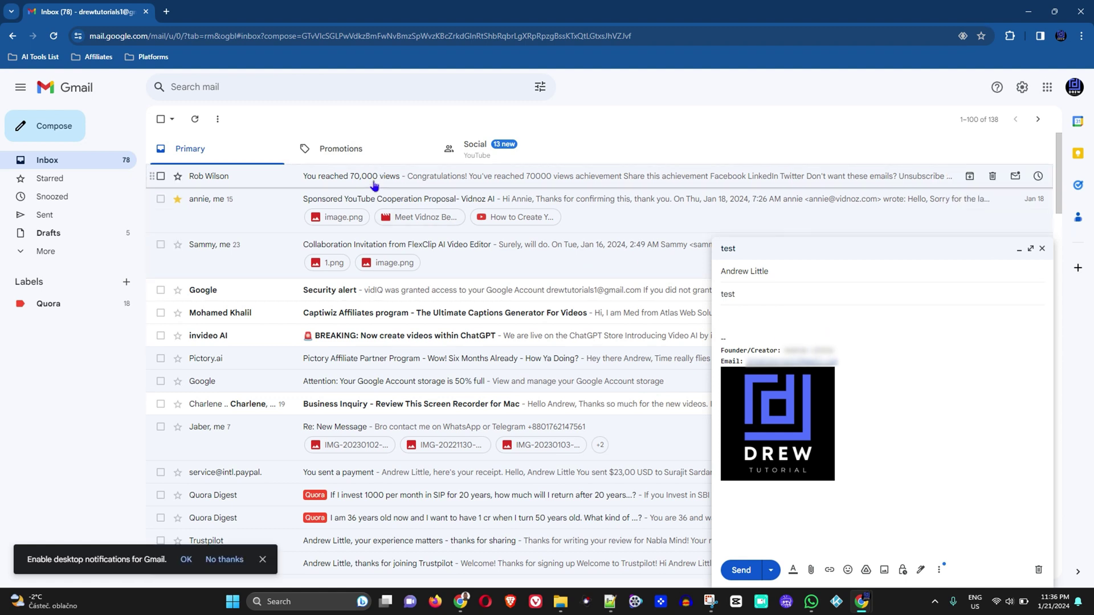
# Step: Resend the restored 'test' message from the reopened compose window
pyautogui.click(740, 570)
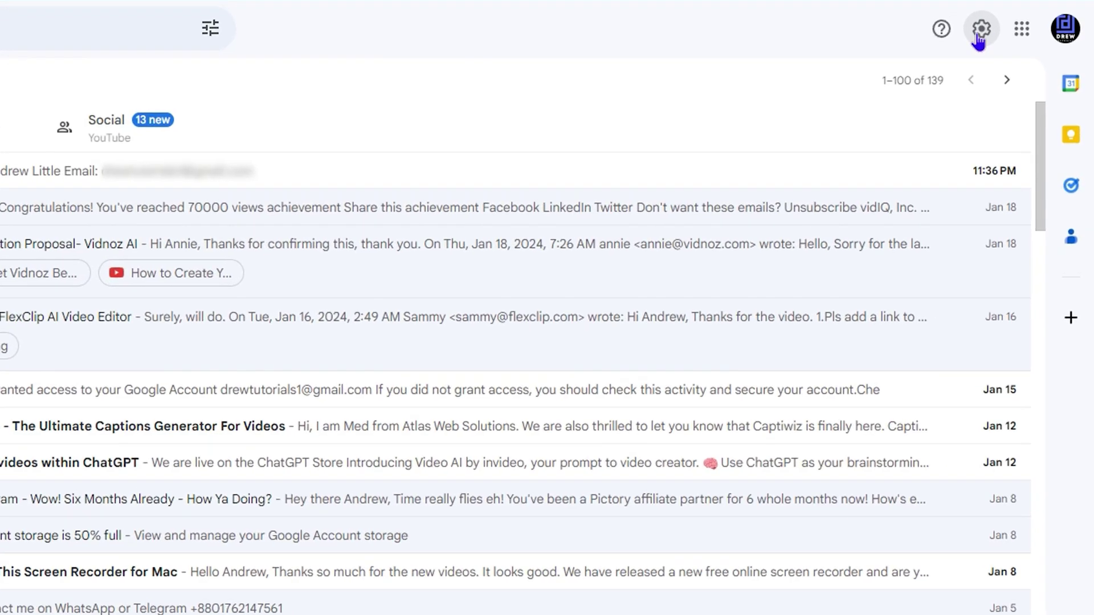
# Step: Switch the send cancellation period from 30 to 10 seconds in General settings and save
pyautogui.click(1018, 83)
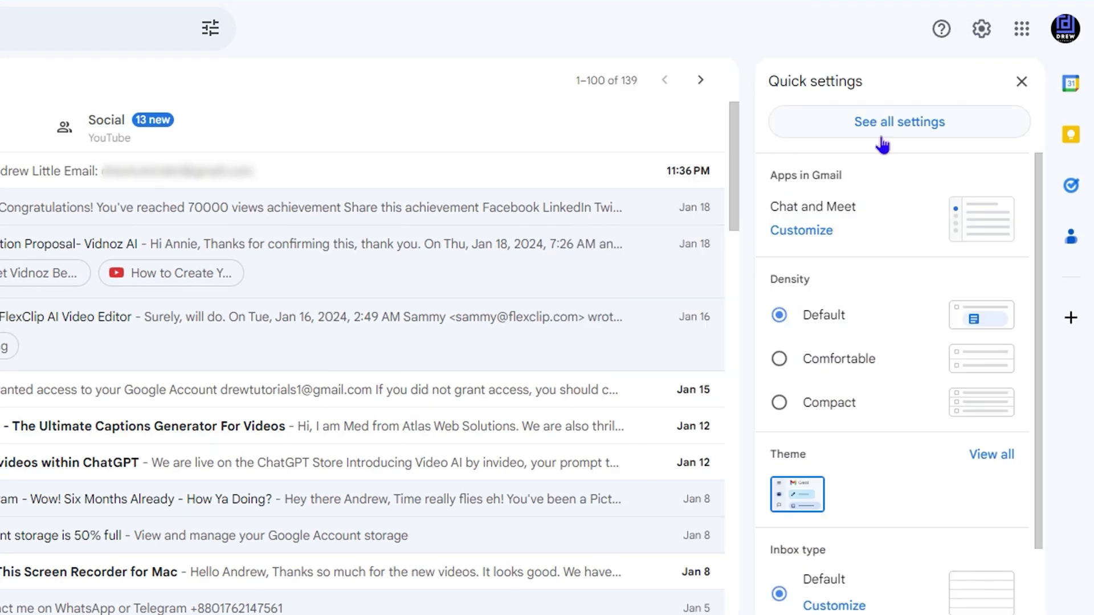
pyautogui.click(964, 151)
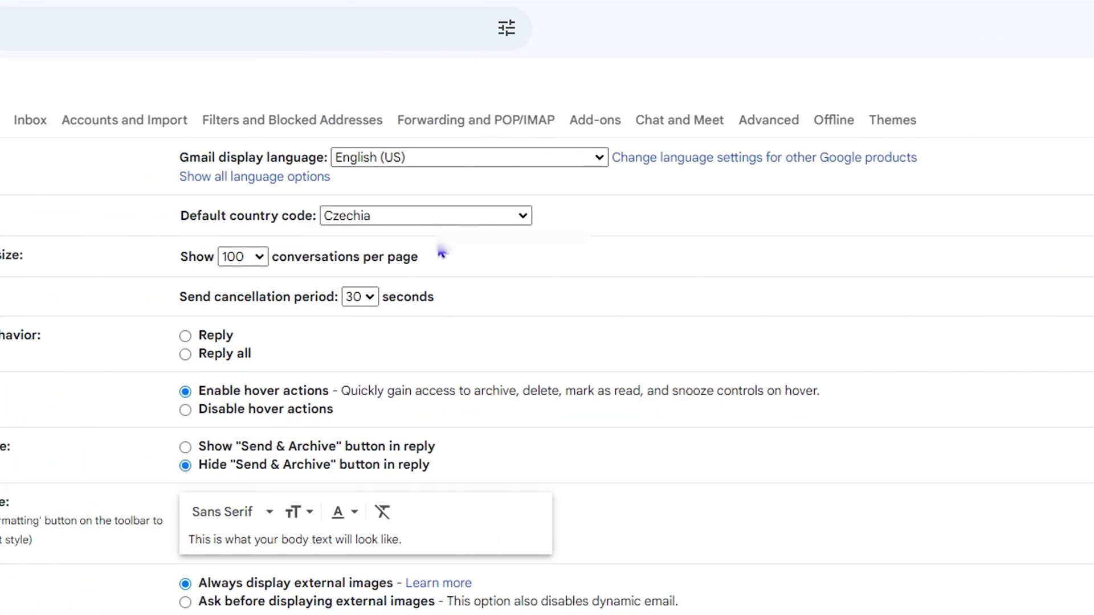
pyautogui.click(491, 297)
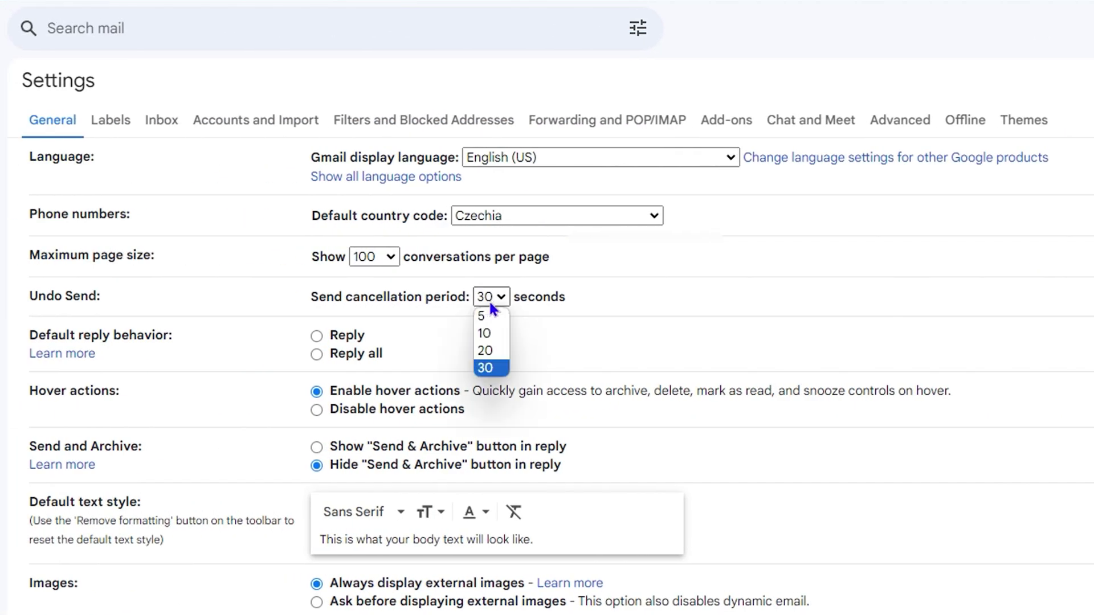
pyautogui.click(500, 335)
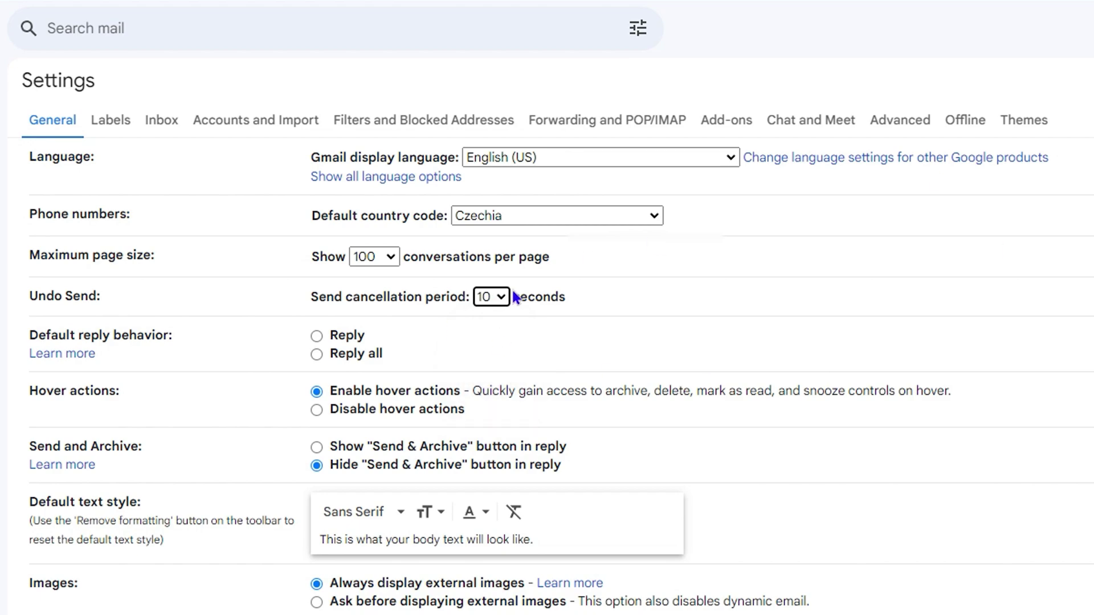
pyautogui.scroll(-20, 871, 196)
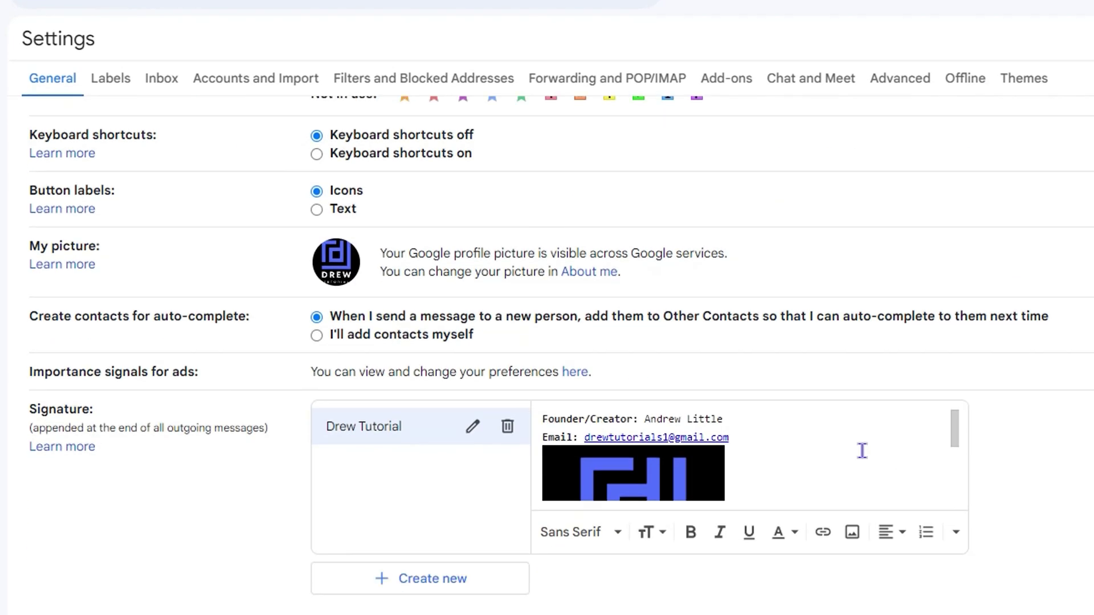
pyautogui.scroll(-4, 657, 439)
pyautogui.click(693, 507)
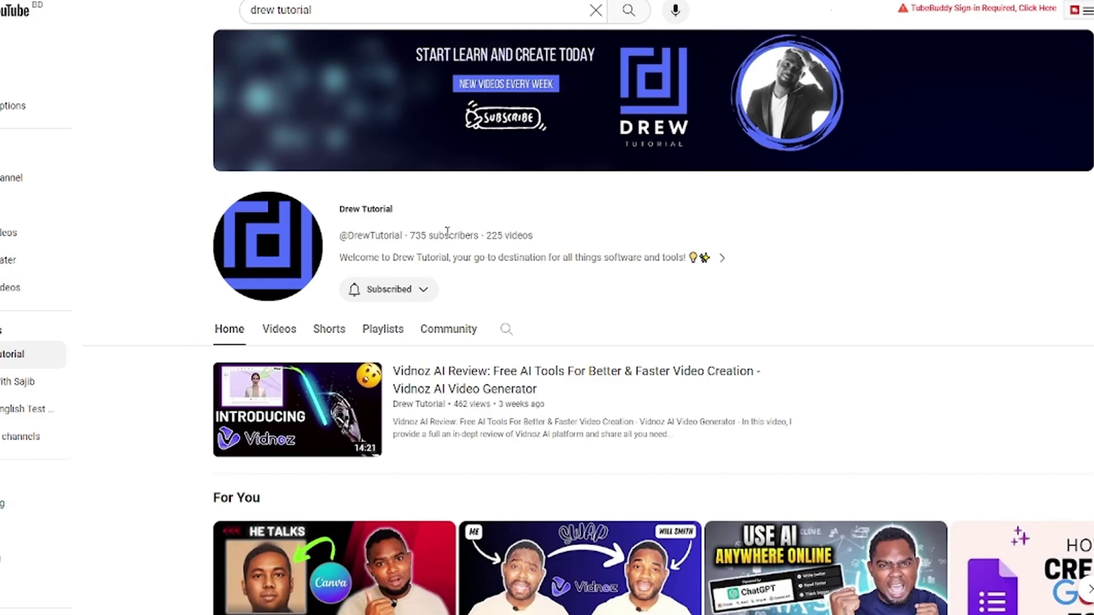
# Step: Browse the YouTube channel's home page and its Videos tab
pyautogui.scroll(-8, 534, 222)
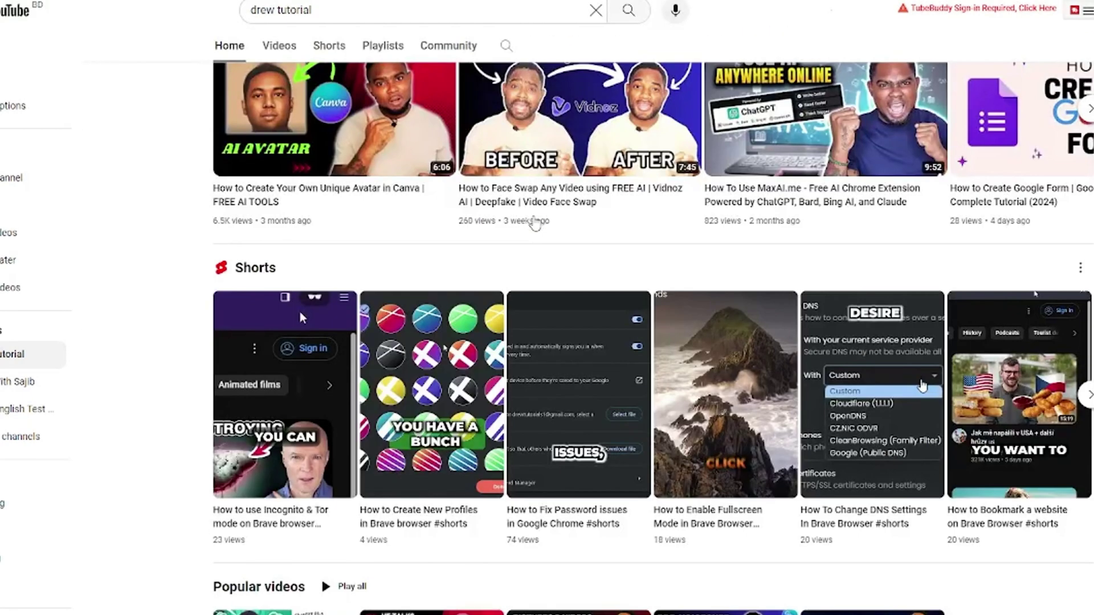
pyautogui.scroll(3, 535, 222)
pyautogui.scroll(3, 534, 222)
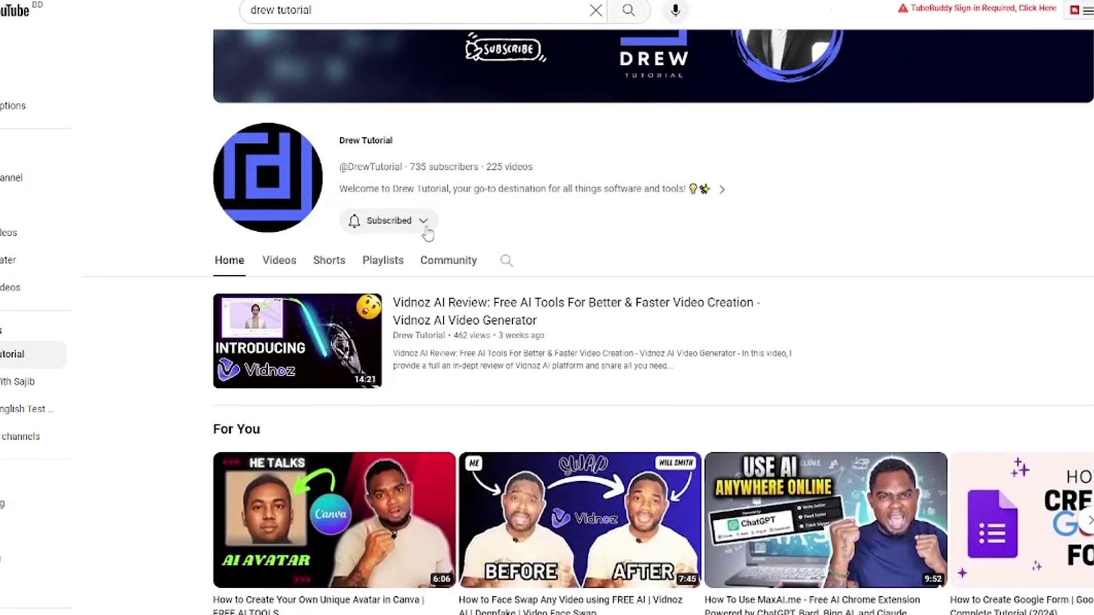
pyautogui.click(279, 263)
pyautogui.scroll(-15, 279, 263)
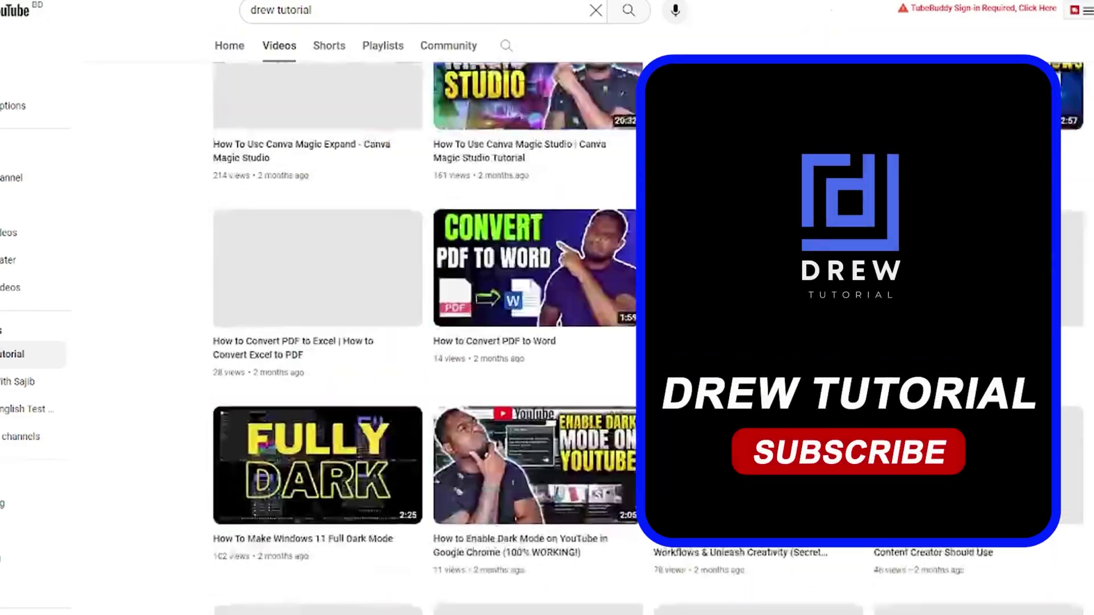
pyautogui.scroll(-20, 427, 341)
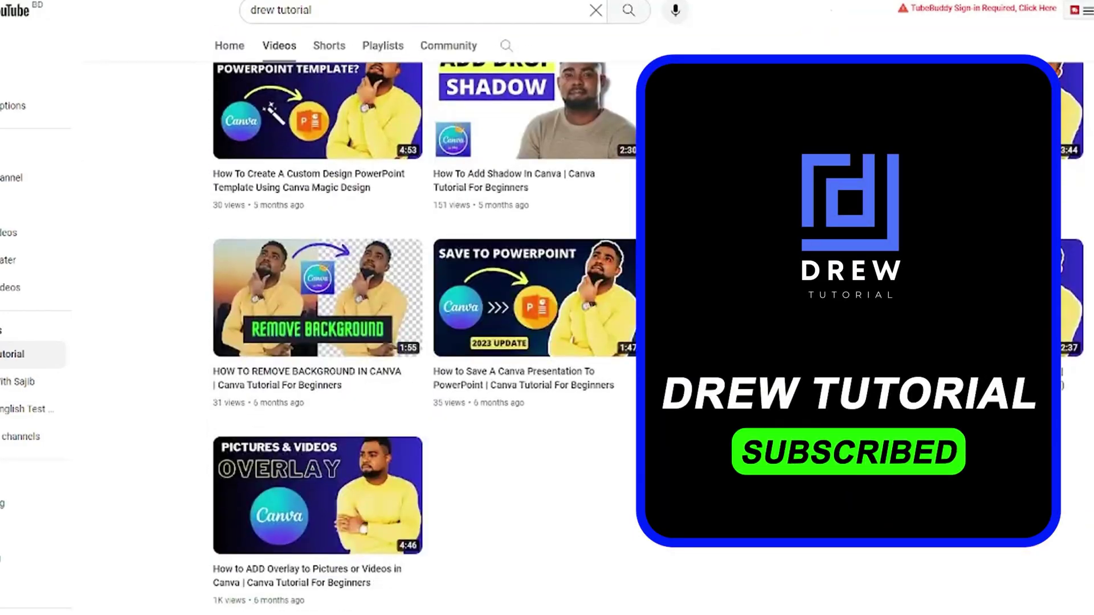
pyautogui.scroll(20, 754, 509)
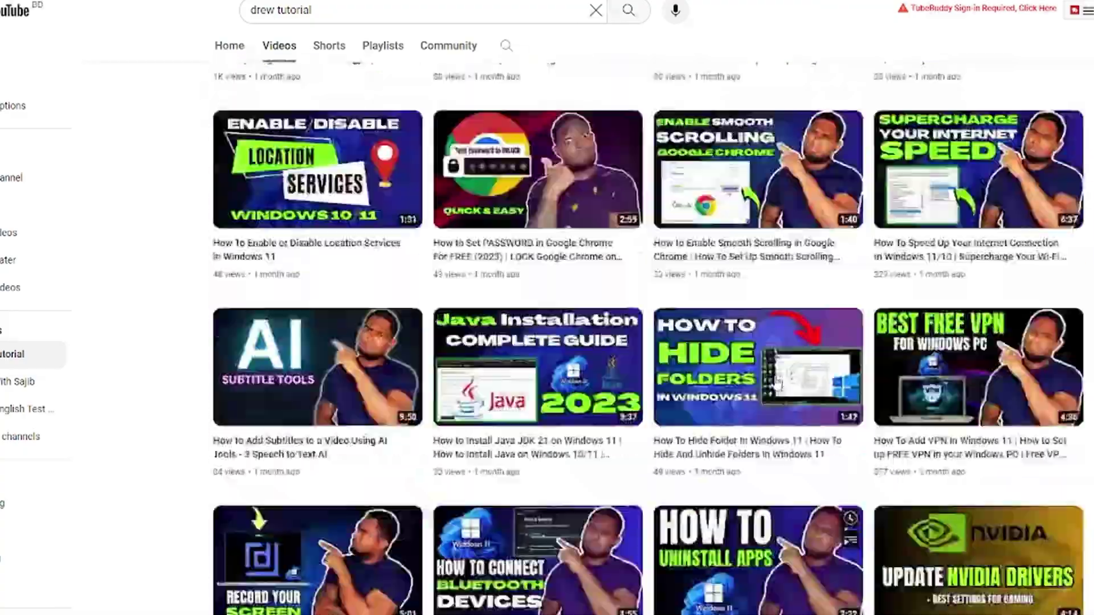
pyautogui.scroll(20, 754, 509)
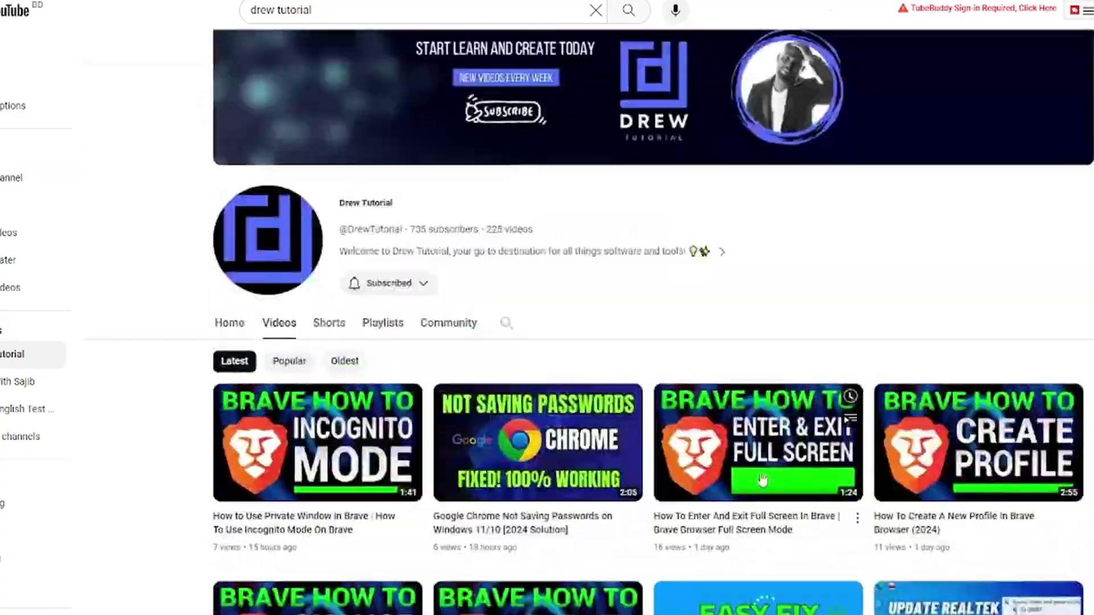
# Step: Switch to the channel's Shorts tab and scroll through its short videos
pyautogui.click(331, 329)
pyautogui.scroll(-10, 601, 412)
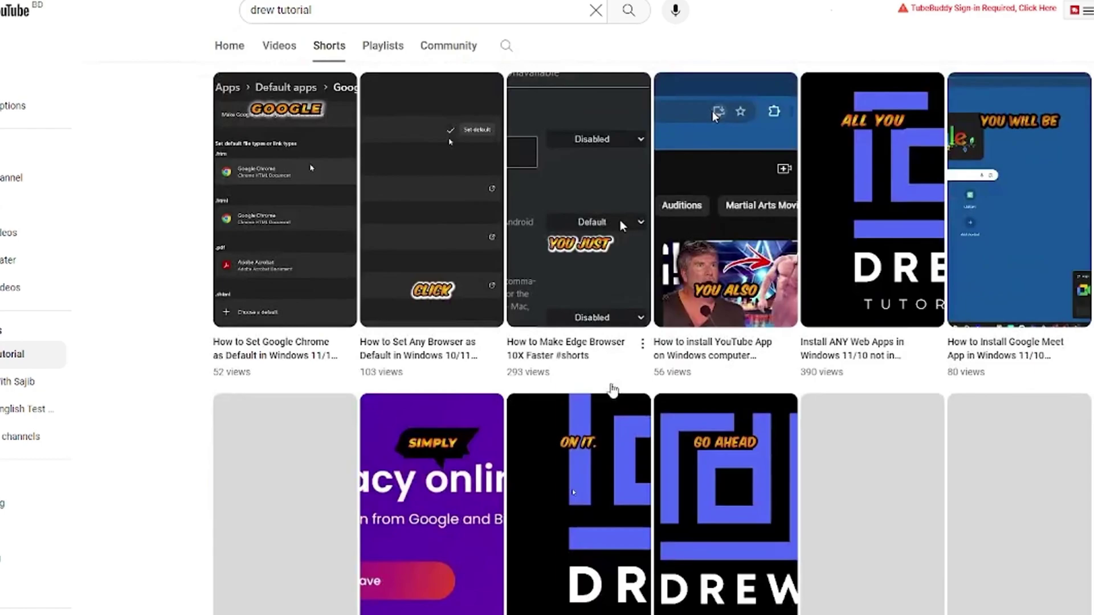
pyautogui.scroll(10, 601, 412)
pyautogui.scroll(-15, 601, 411)
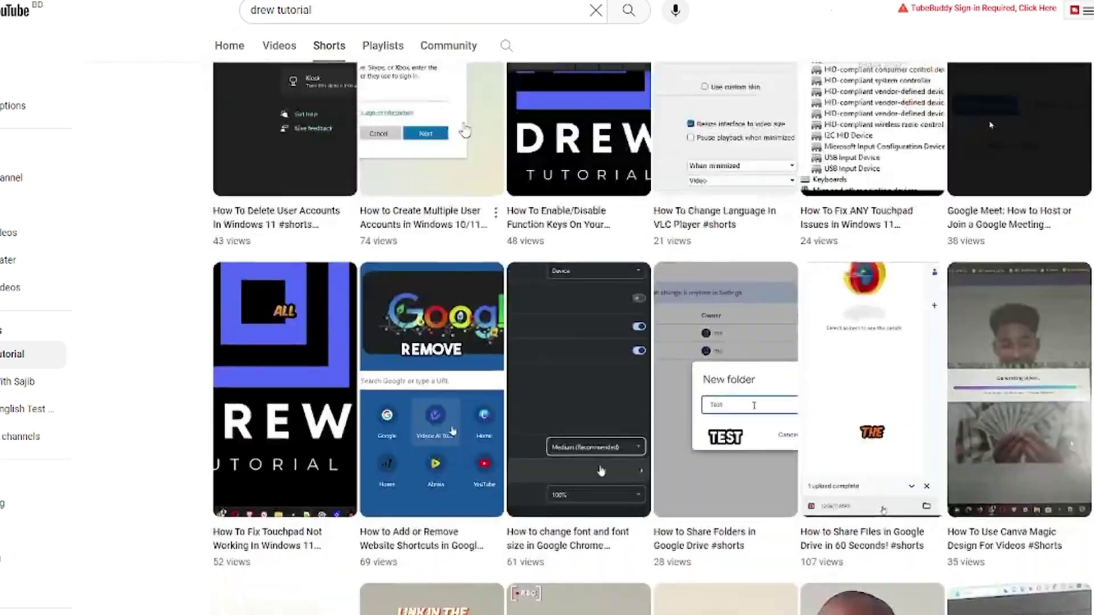